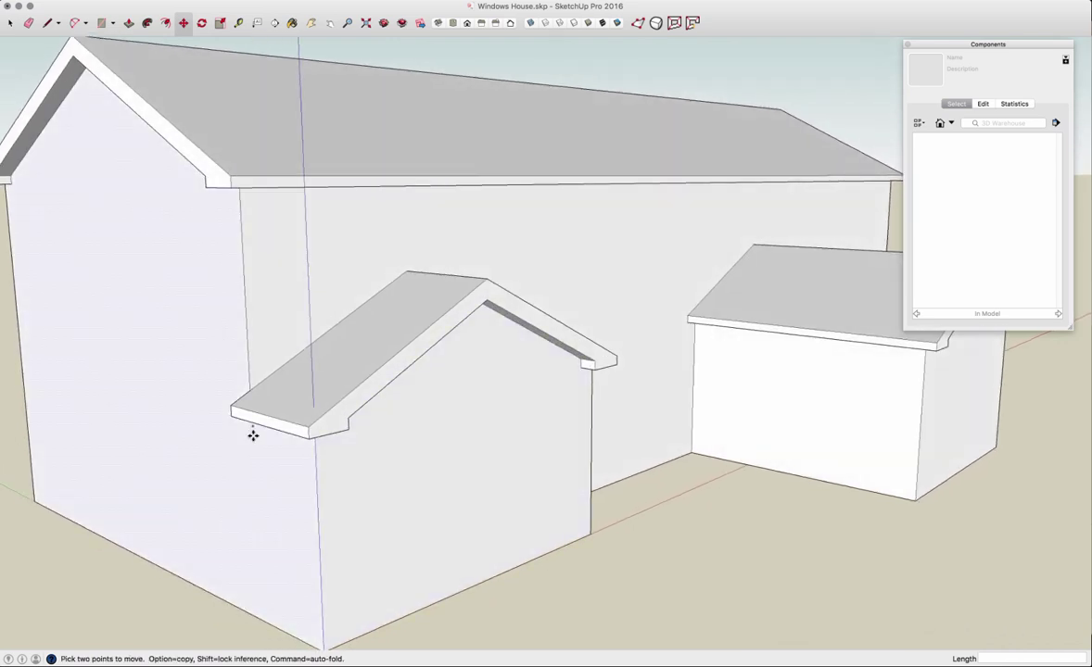
# Delete the small extension's front gable face to look inside, and undo the deletion
pyautogui.press('space')
pyautogui.click(439, 466)
pyautogui.press('Delete')
pyautogui.scroll(5, 427, 464)
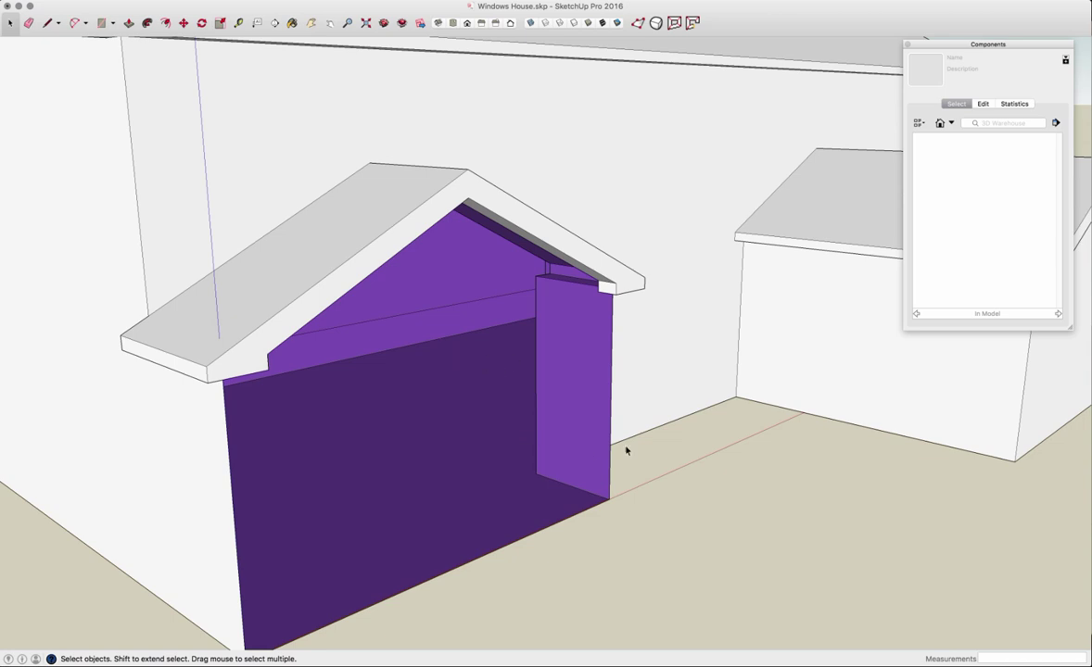
pyautogui.press('super+z')
# Draw a 4' by 3' window rectangle on the small extension's front gable wall
pyautogui.moveTo(520, 408)
pyautogui.mouseDown(button='middle')
pyautogui.moveTo(398, 407)
pyautogui.moveTo(430, 384)
pyautogui.moveTo(421, 358)
pyautogui.moveTo(405, 371)
pyautogui.moveTo(434, 357)
pyautogui.moveTo(421, 357)
pyautogui.mouseUp(button='middle')
pyautogui.press('r')
pyautogui.click(375, 295)
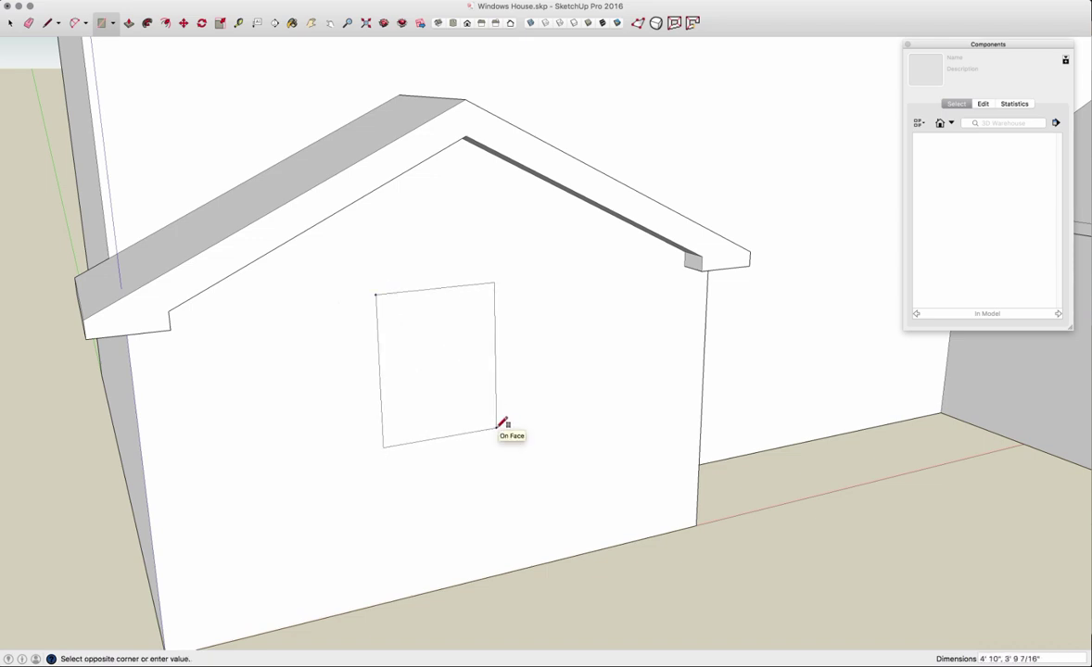
pyautogui.write("4',3")
pyautogui.press('Return')
# Extrude the window rectangle 1" outward from the gable wall
pyautogui.moveTo(429, 419); pyautogui.dragTo(254, 412, button='middle')
pyautogui.scroll(5, 414, 334)
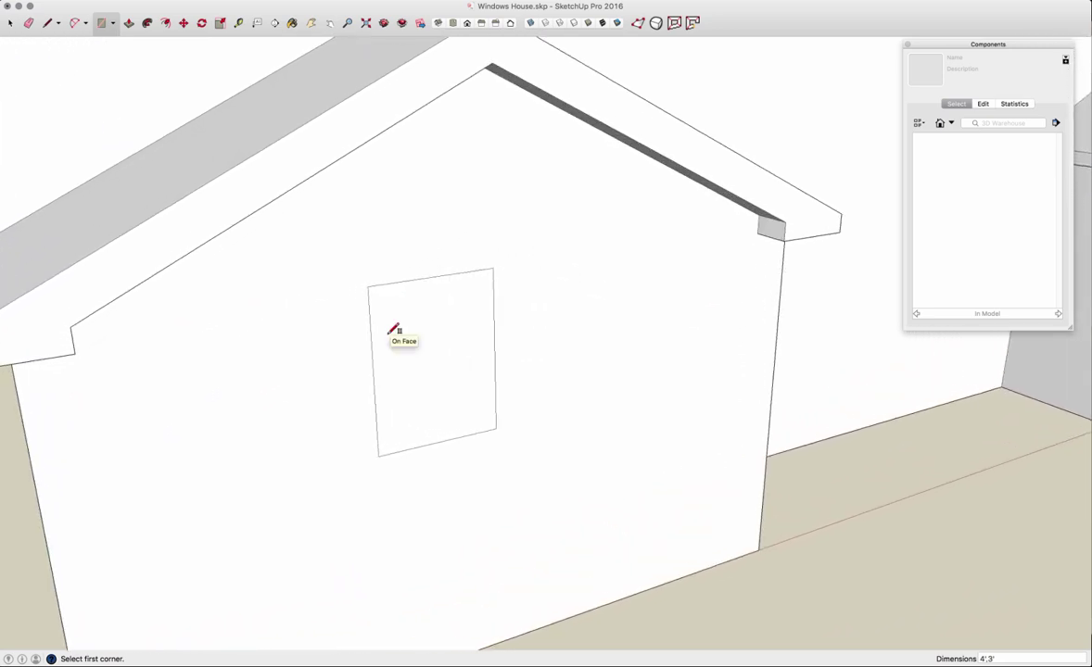
pyautogui.scroll(2, 386, 320)
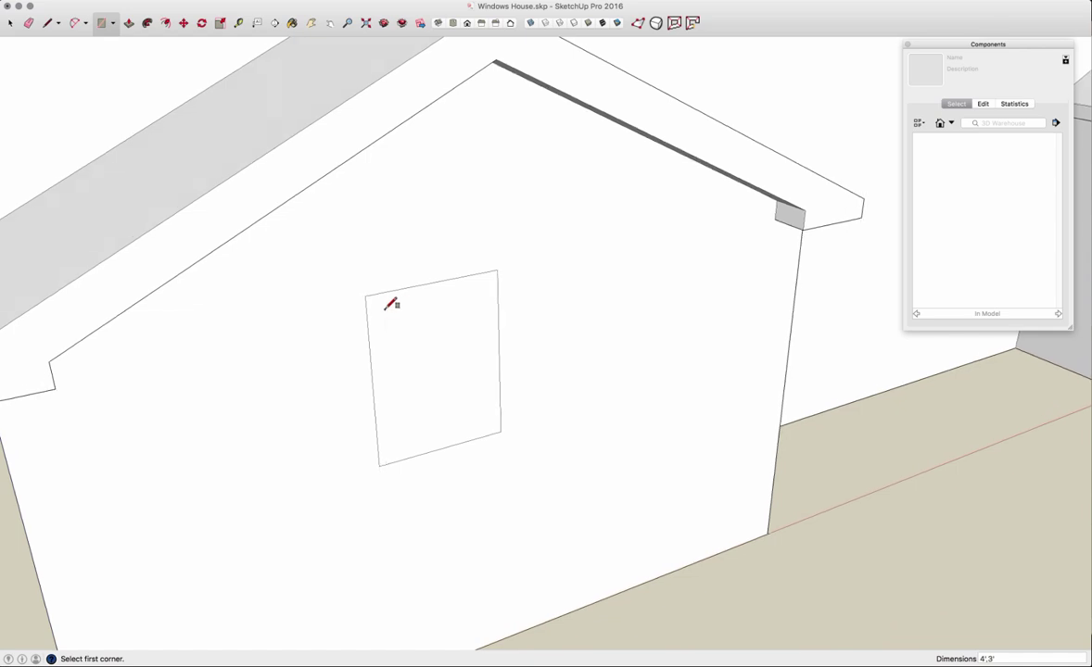
pyautogui.moveTo(383, 313); pyautogui.dragTo(388, 312, button='middle')
pyautogui.press('p')
pyautogui.click(400, 317)
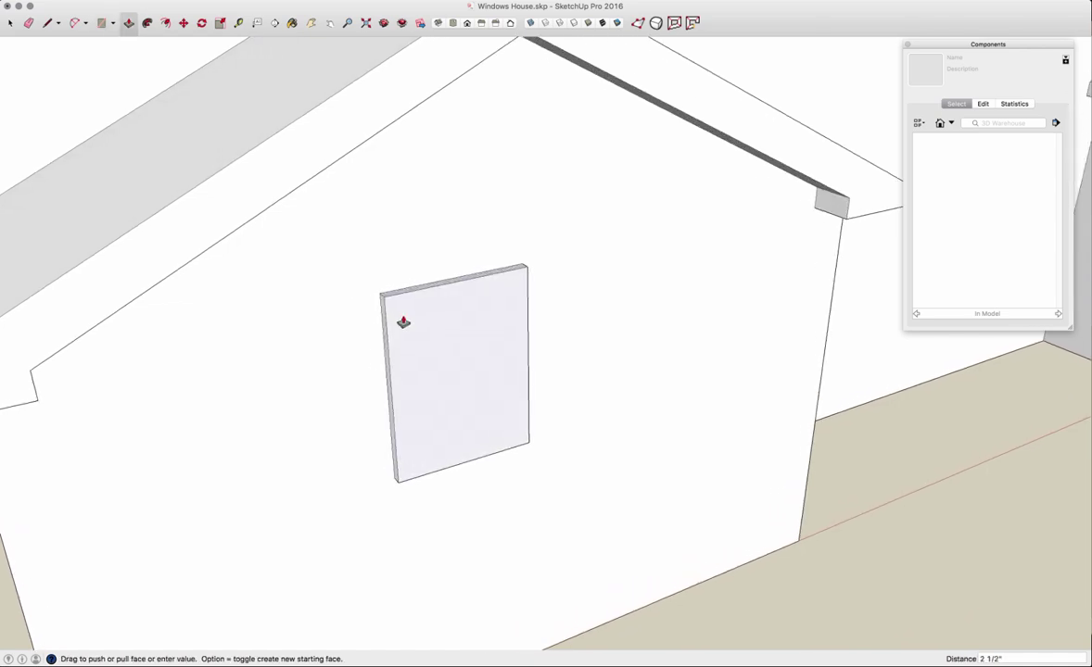
pyautogui.write('1')
pyautogui.press('Return')
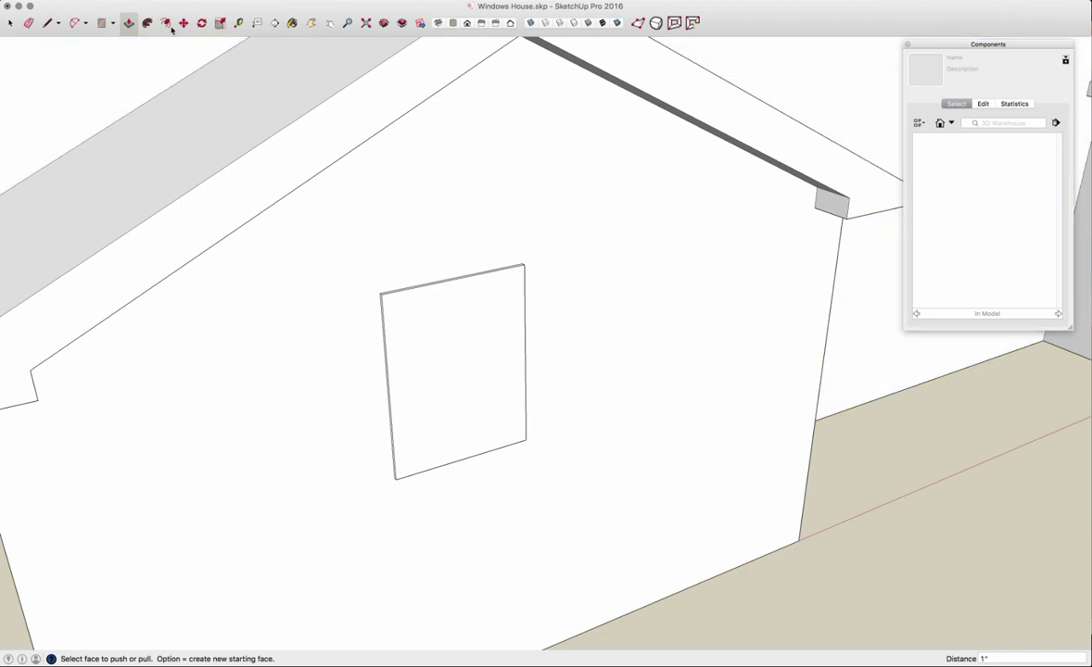
# Offset the window panel's outline inward and push the inner face back to form a raised frame
pyautogui.click(167, 24)
pyautogui.click(419, 304)
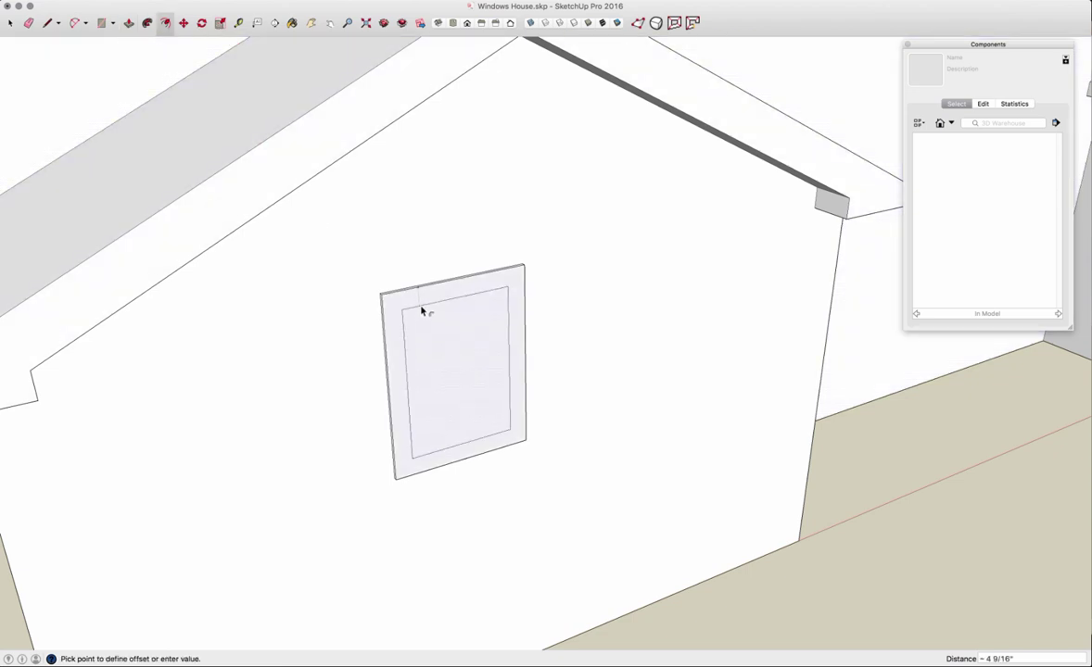
pyautogui.click(422, 311)
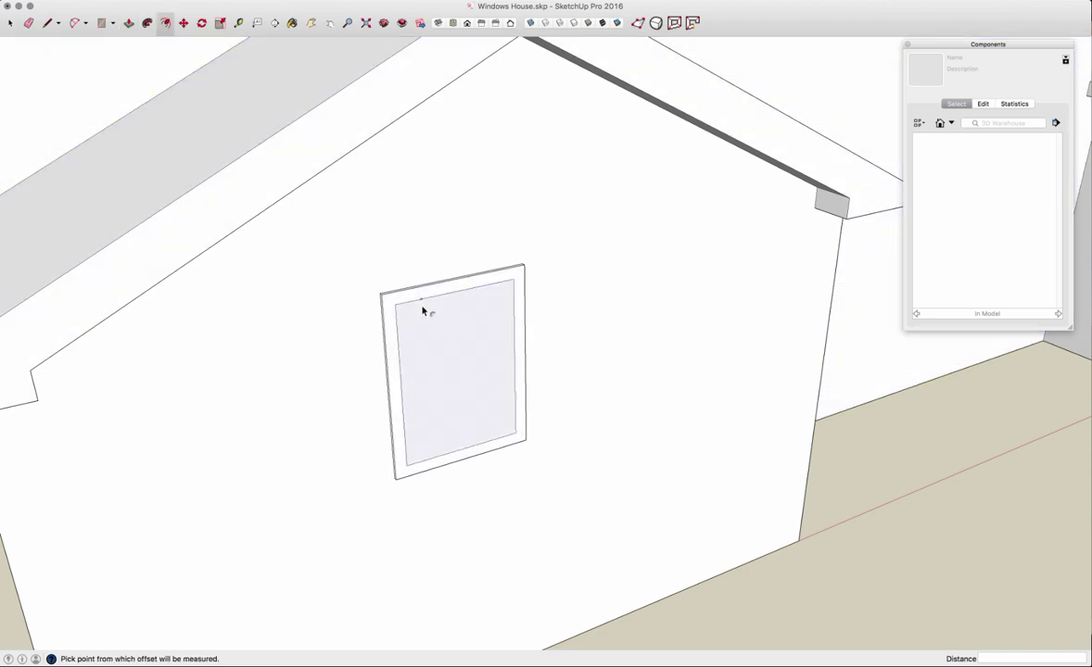
pyautogui.press('space')
pyautogui.press('p')
pyautogui.click(430, 326)
pyautogui.click(390, 340)
# Select the whole window and paint it with an orange-brown color
pyautogui.scroll(5, 399, 334)
pyautogui.press('space')
pyautogui.moveTo(459, 259); pyautogui.dragTo(363, 236, button='middle')
pyautogui.moveTo(359, 230); pyautogui.dragTo(605, 505)
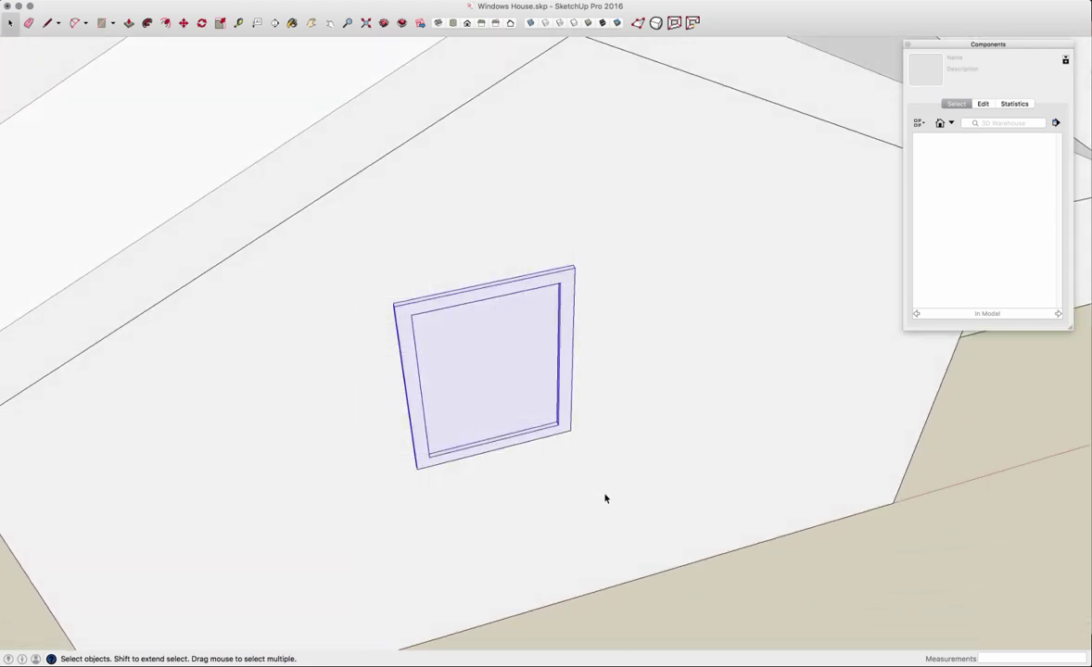
pyautogui.press('c')
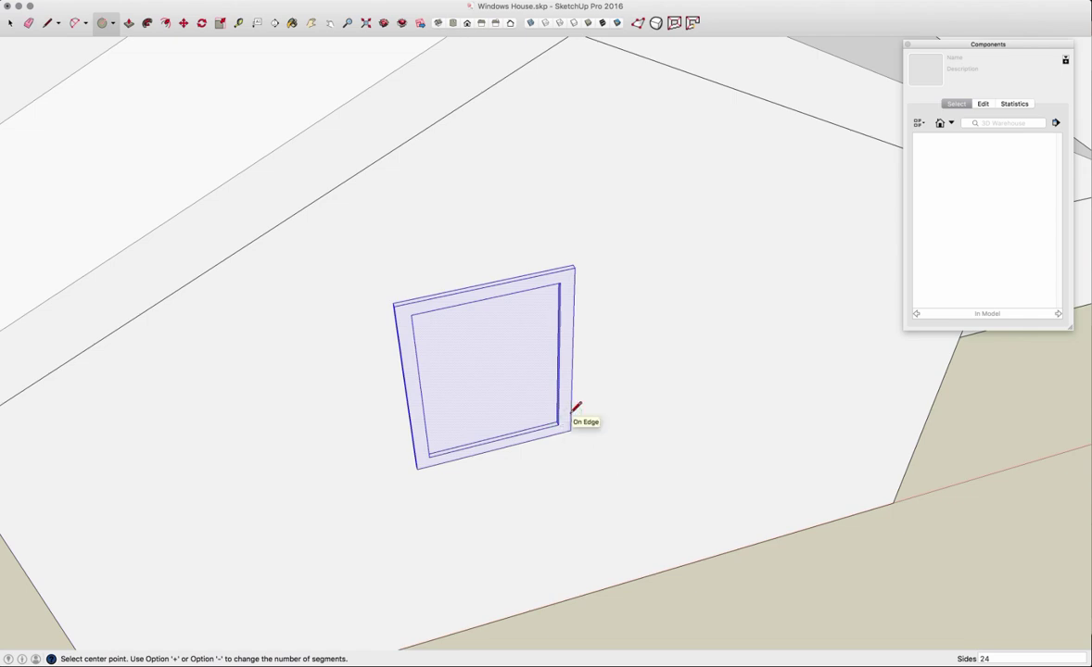
pyautogui.press('b')
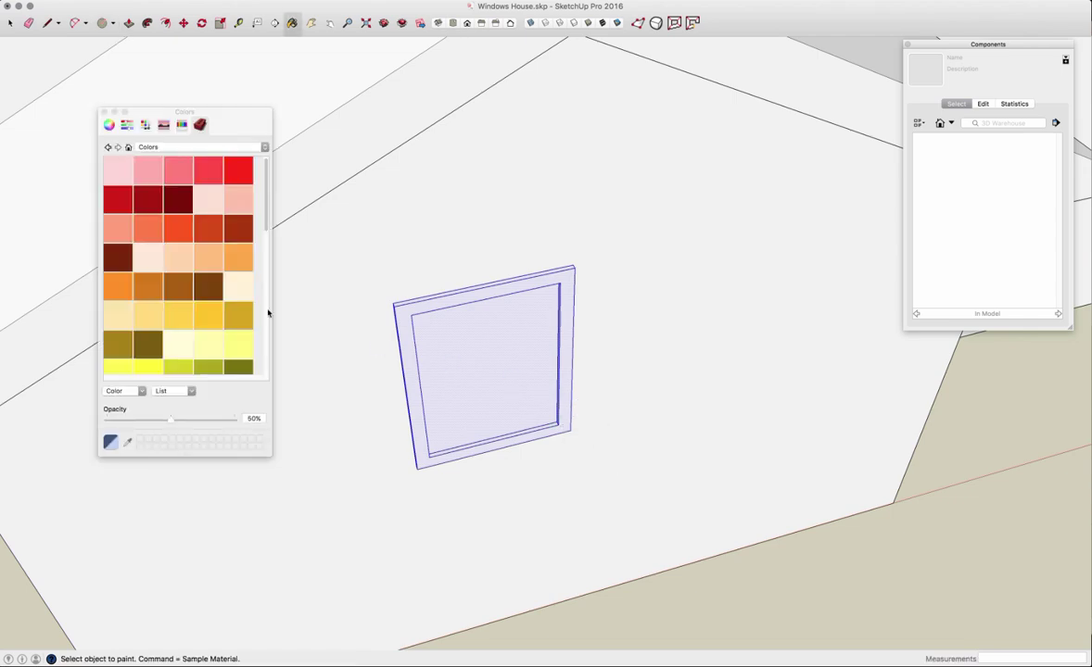
pyautogui.click(178, 286)
pyautogui.click(422, 301)
# Paint the window's inner pane with a translucent blue material from the Glass and Mirrors collection
pyautogui.scroll(1, 461, 338)
pyautogui.scroll(3, 461, 338)
pyautogui.click(167, 146)
pyautogui.click(179, 180)
pyautogui.click(206, 173)
pyautogui.click(436, 361)
pyautogui.press('space')
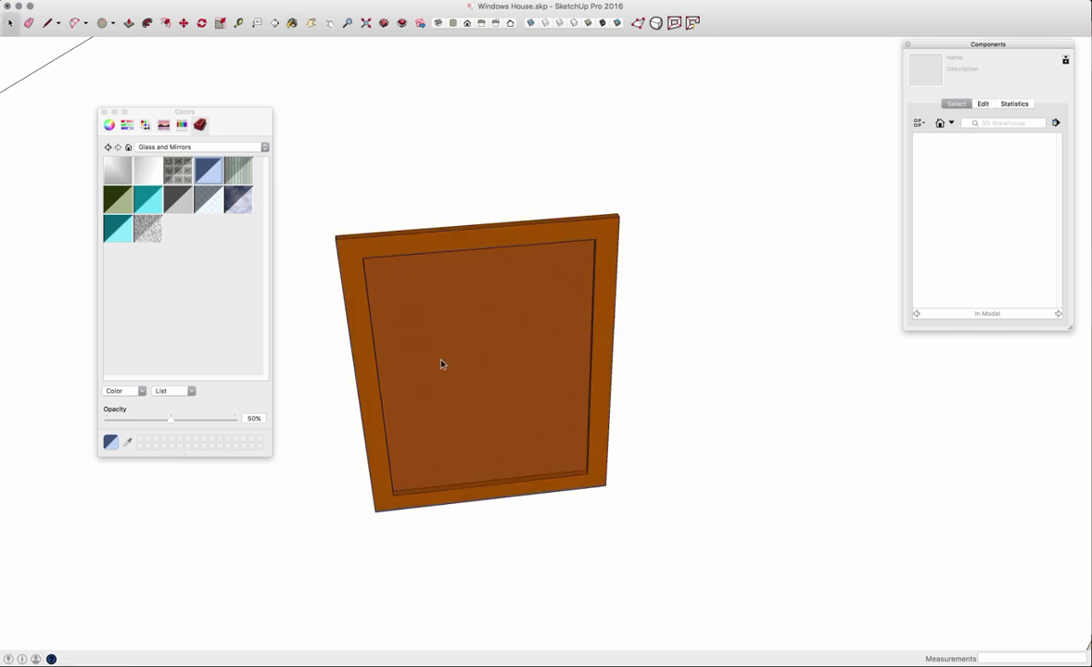
pyautogui.press('b')
pyautogui.click(442, 358)
# Start making a component from the complete window geometry, name it "Window" and set its gluing to Vertical
pyautogui.moveTo(436, 356)
pyautogui.mouseDown(button='middle')
pyautogui.moveTo(438, 365)
pyautogui.moveTo(485, 346)
pyautogui.mouseUp(button='middle')
pyautogui.moveTo(453, 417)
pyautogui.mouseDown(button='middle')
pyautogui.moveTo(489, 384)
pyautogui.moveTo(497, 318)
pyautogui.moveTo(446, 325)
pyautogui.moveTo(435, 315)
pyautogui.mouseUp(button='middle')
pyautogui.press('space')
pyautogui.moveTo(360, 205); pyautogui.dragTo(608, 512)
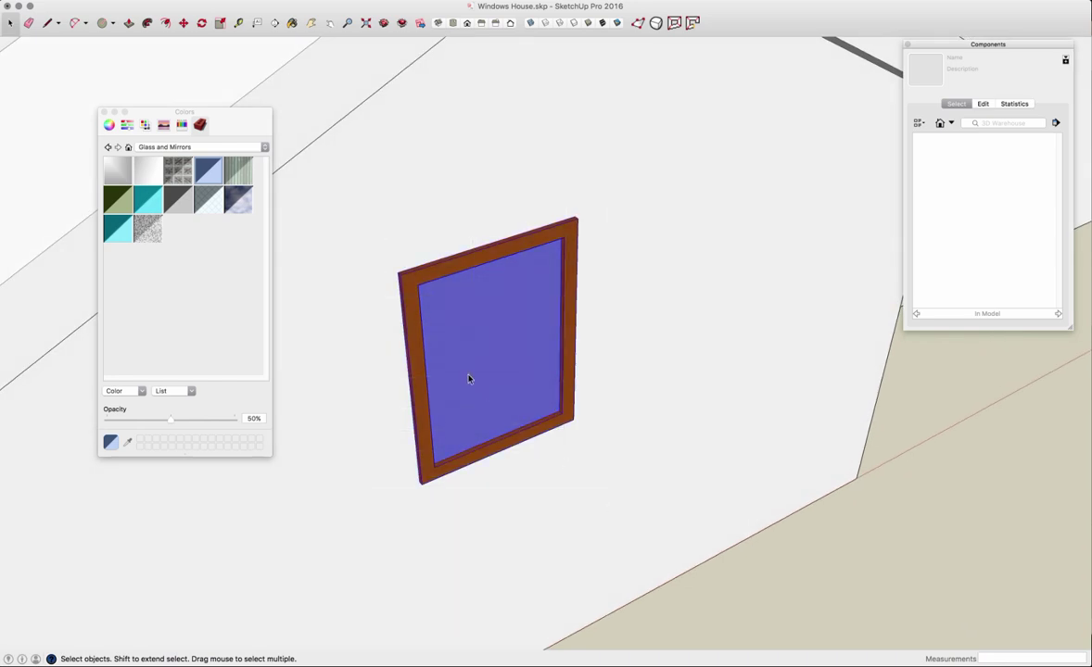
pyautogui.rightClick(468, 378)
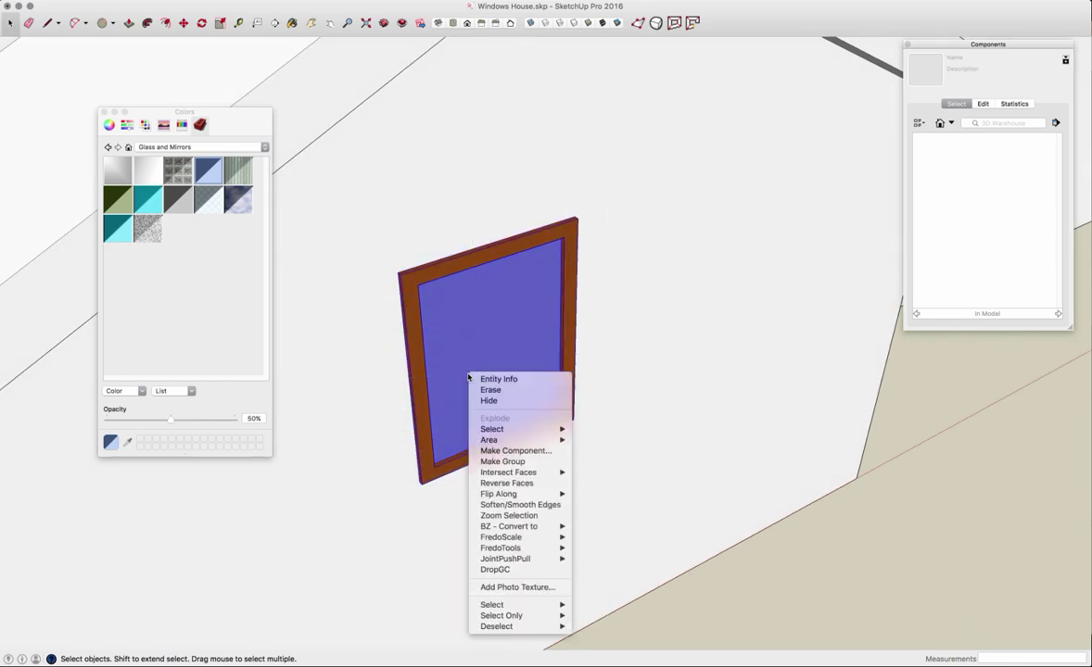
pyautogui.click(518, 454)
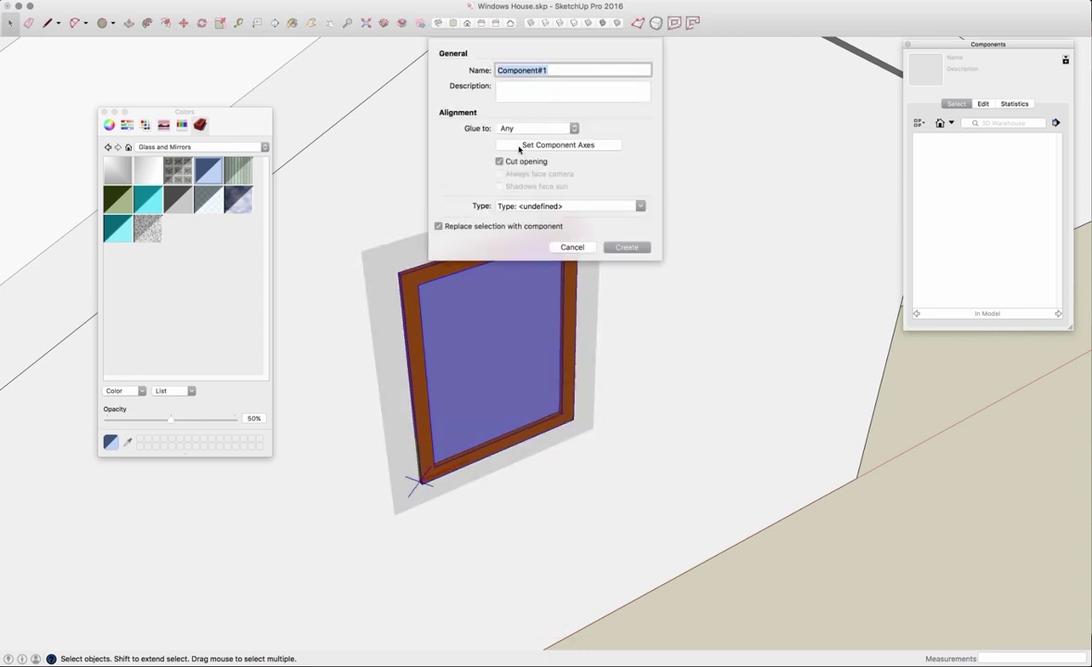
pyautogui.write('Window')
pyautogui.click(523, 131)
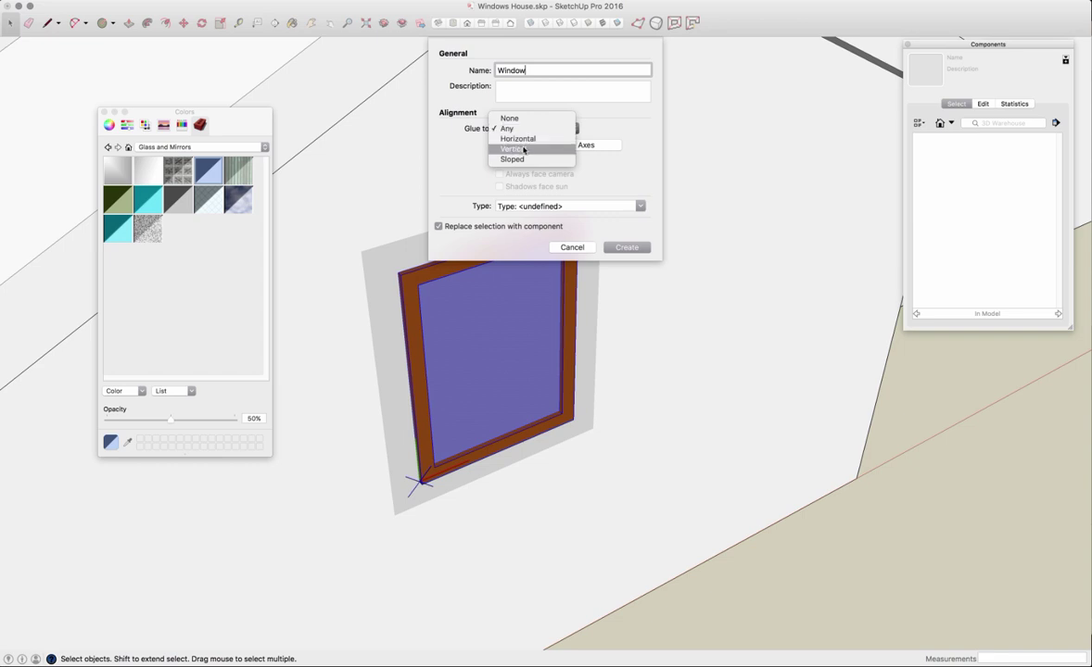
pyautogui.click(524, 149)
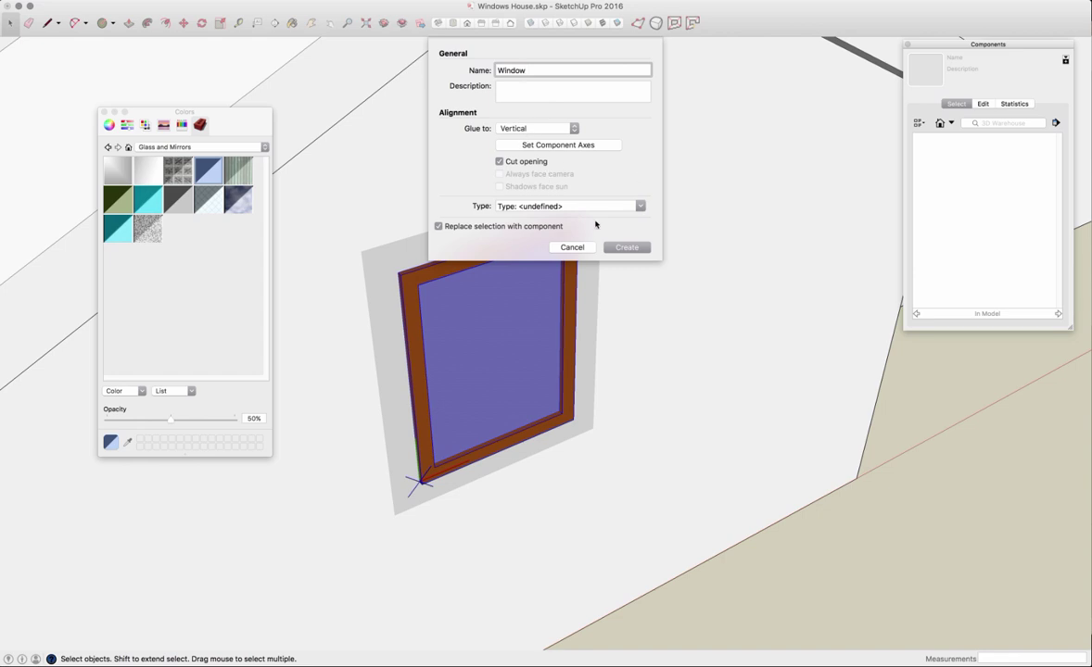
# Set the component axes origin at the midpoint of the window's bottom edge and create the component
pyautogui.scroll(5, 453, 422)
pyautogui.scroll(3, 453, 434)
pyautogui.moveTo(435, 449); pyautogui.dragTo(441, 451, button='middle')
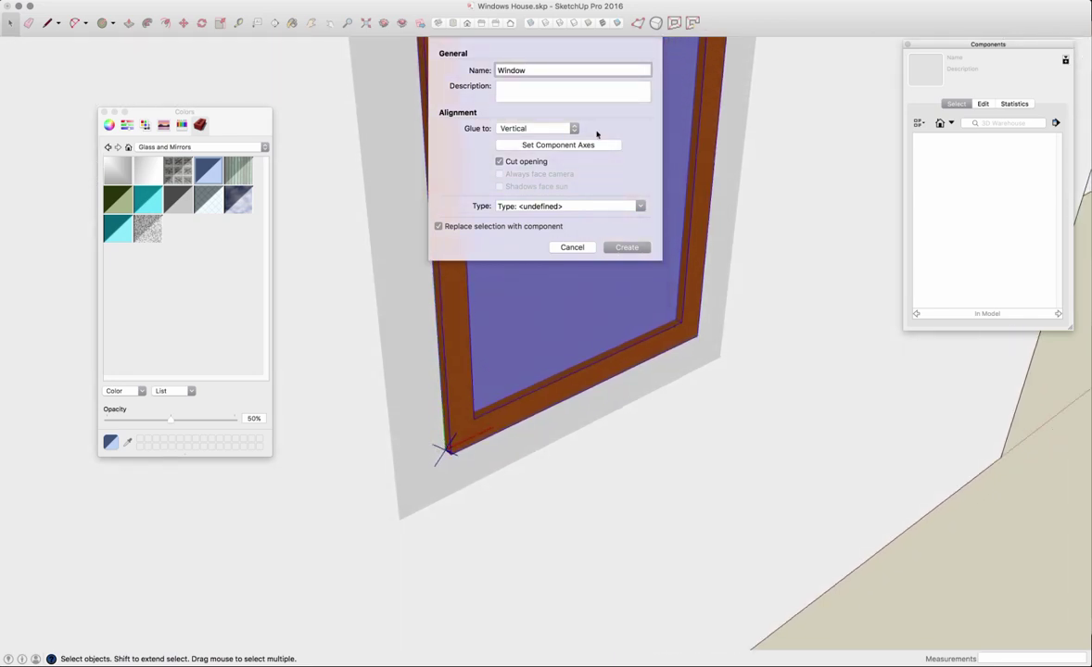
pyautogui.click(559, 146)
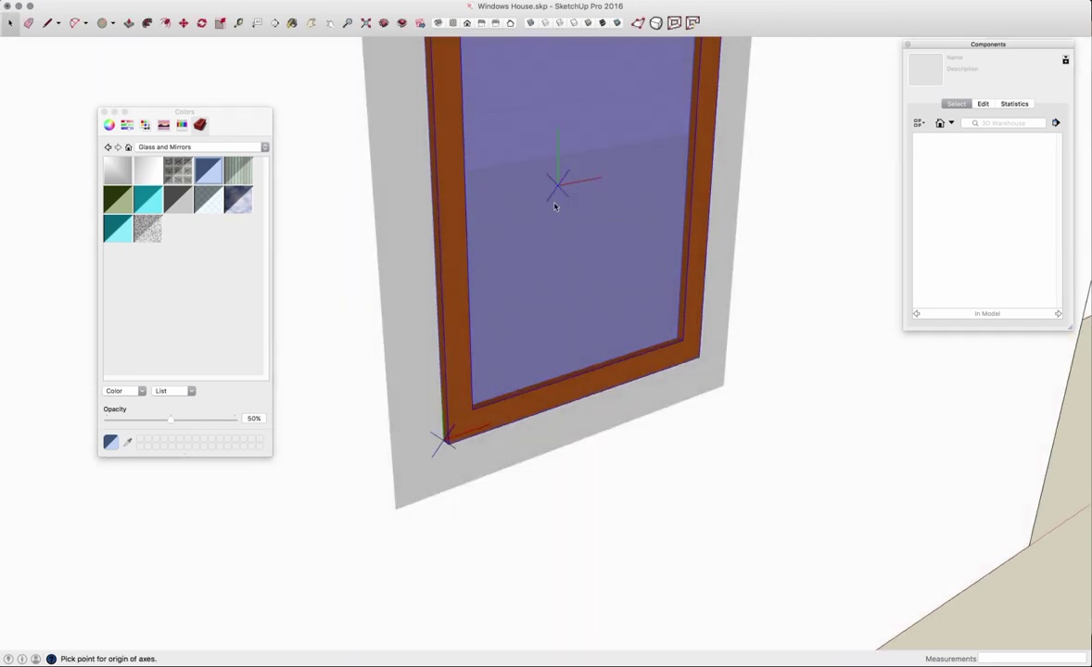
pyautogui.moveTo(549, 219); pyautogui.dragTo(538, 334, button='middle')
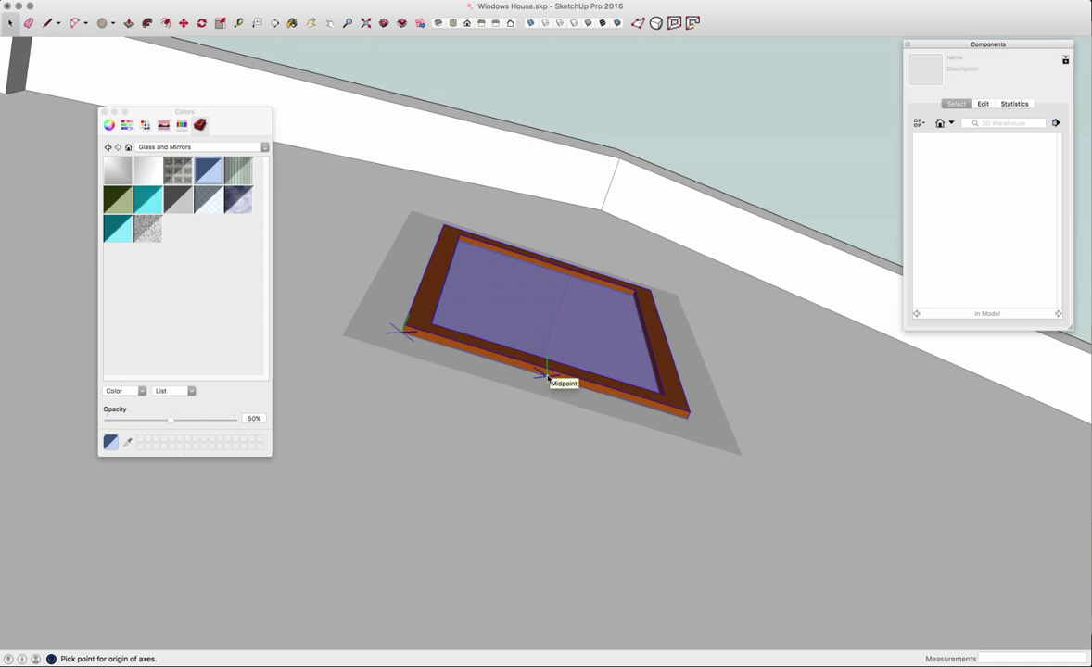
pyautogui.click(548, 380)
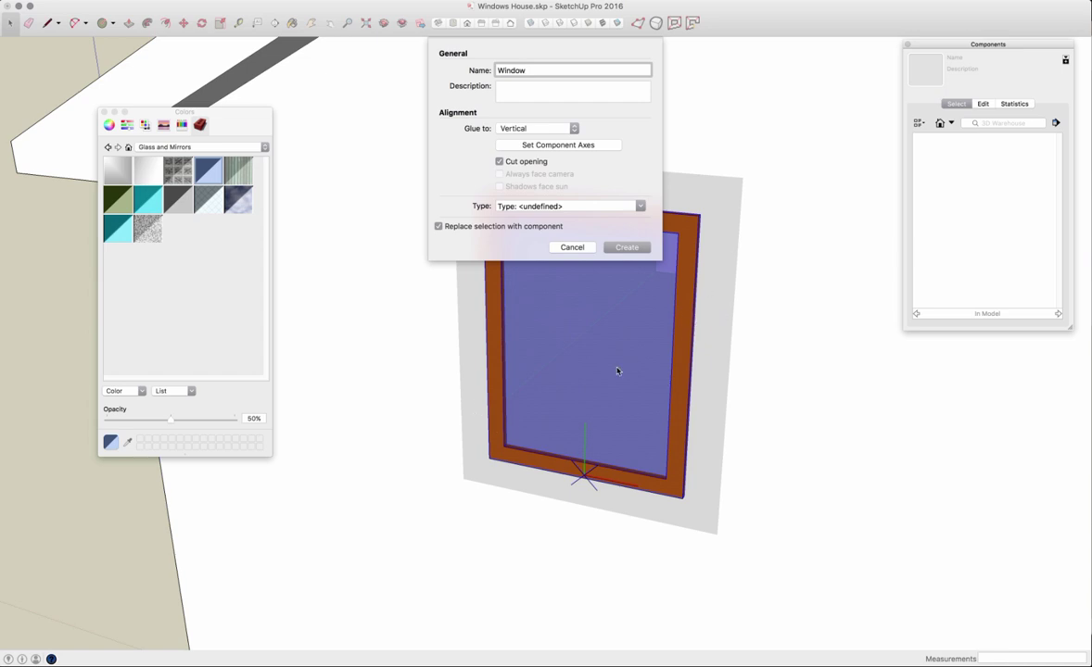
pyautogui.click(625, 249)
# Place a copy of the Window component on the side wall beneath the small extension's eave
pyautogui.moveTo(622, 250); pyautogui.dragTo(701, 282, button='middle')
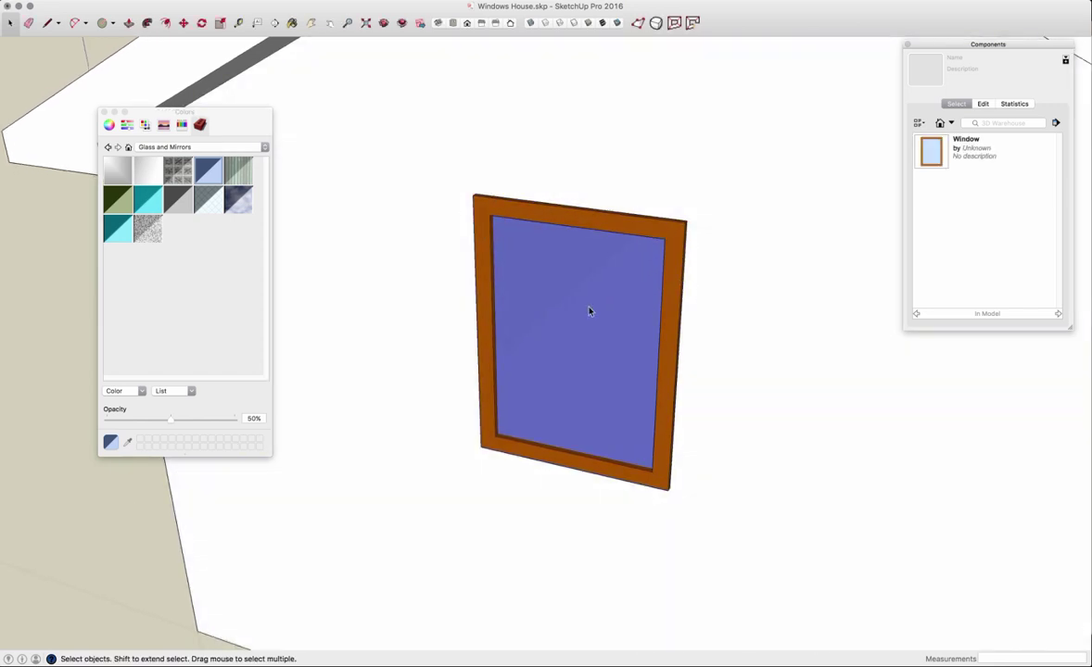
pyautogui.moveTo(588, 311); pyautogui.dragTo(631, 269, button='middle')
pyautogui.scroll(-4, 639, 272)
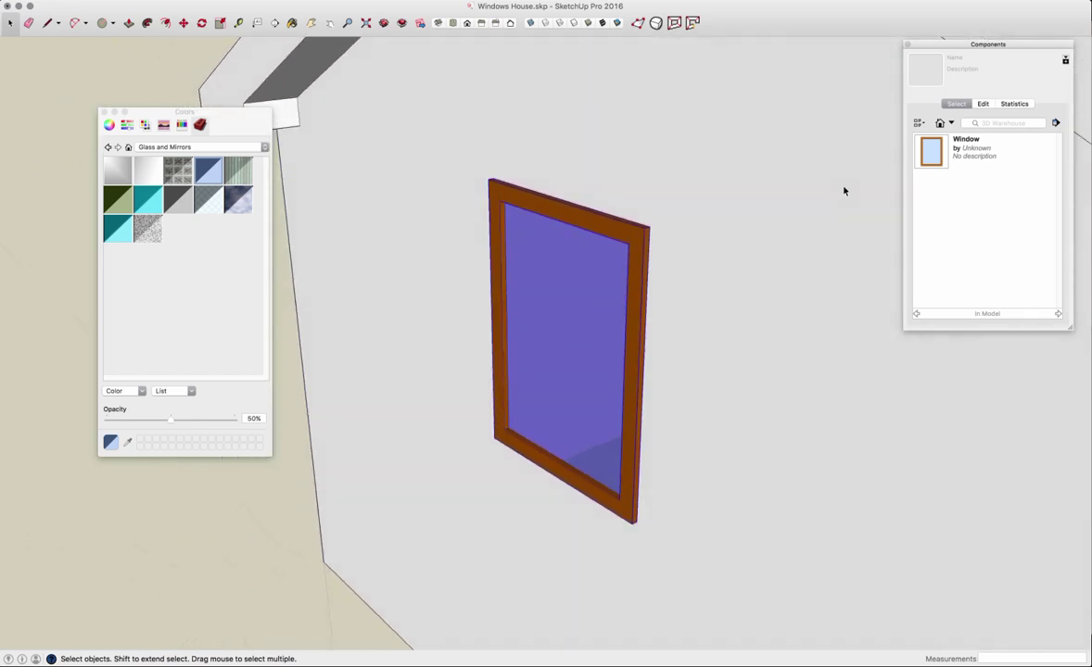
pyautogui.moveTo(883, 178); pyautogui.dragTo(938, 158, button='middle')
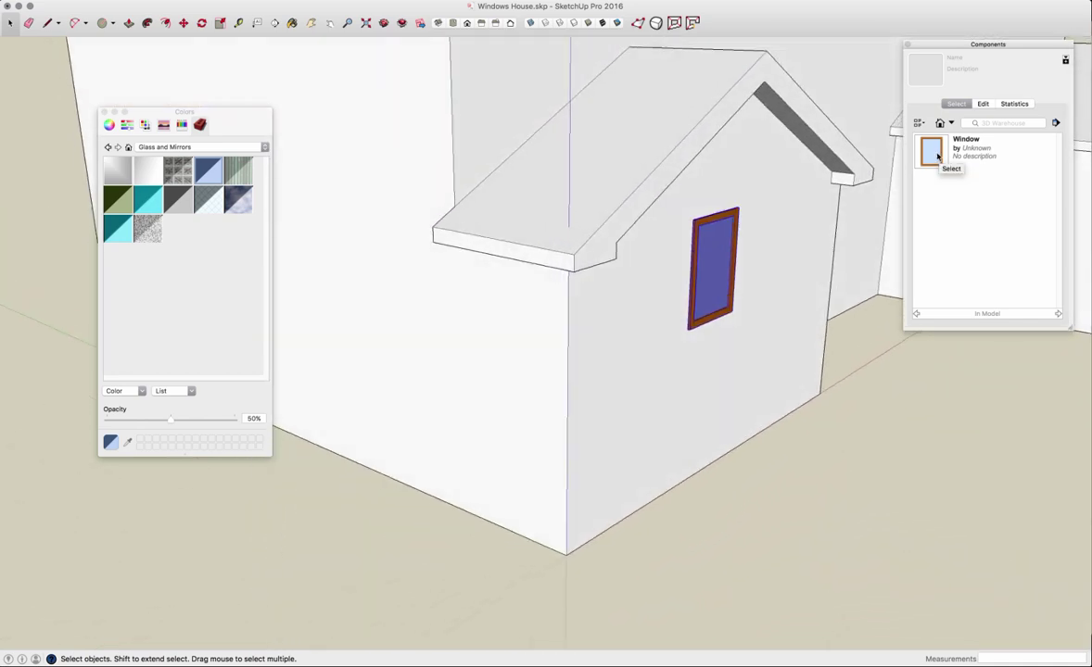
pyautogui.click(936, 155)
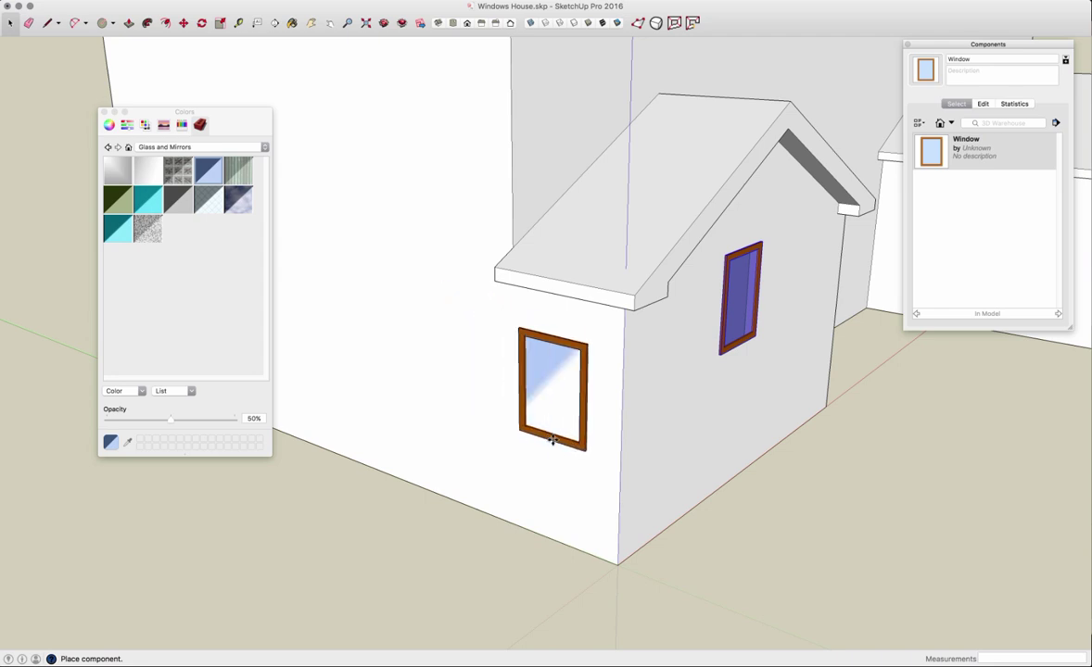
pyautogui.click(553, 440)
# Place another Window component on the same side wall, farther from the extension's corner
pyautogui.scroll(3, 553, 440)
pyautogui.scroll(5, 552, 439)
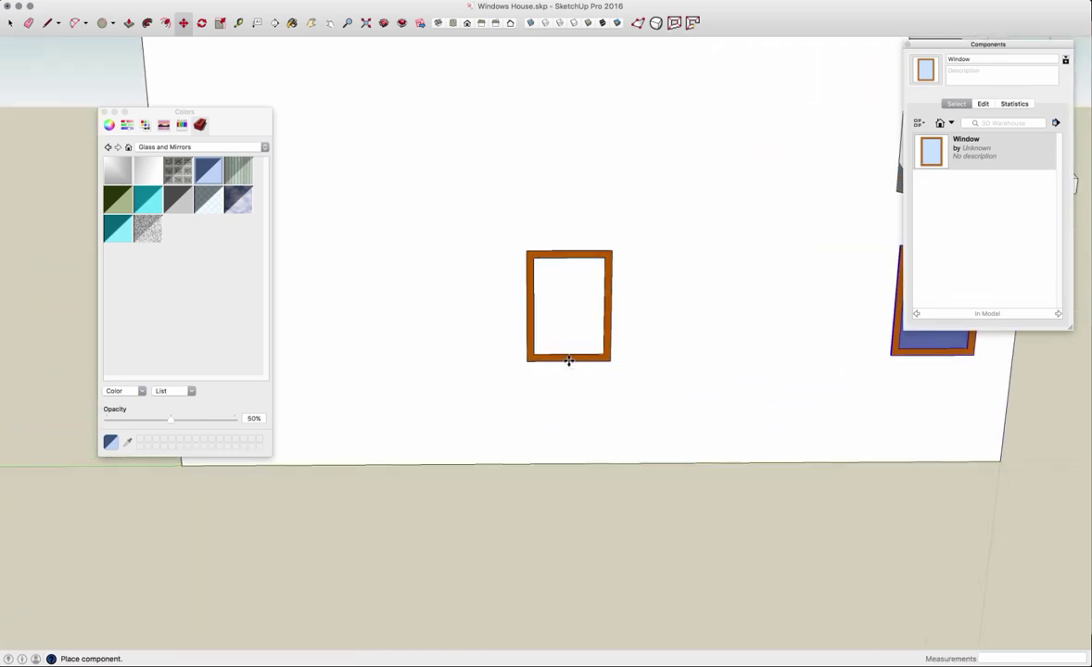
pyautogui.click(569, 360)
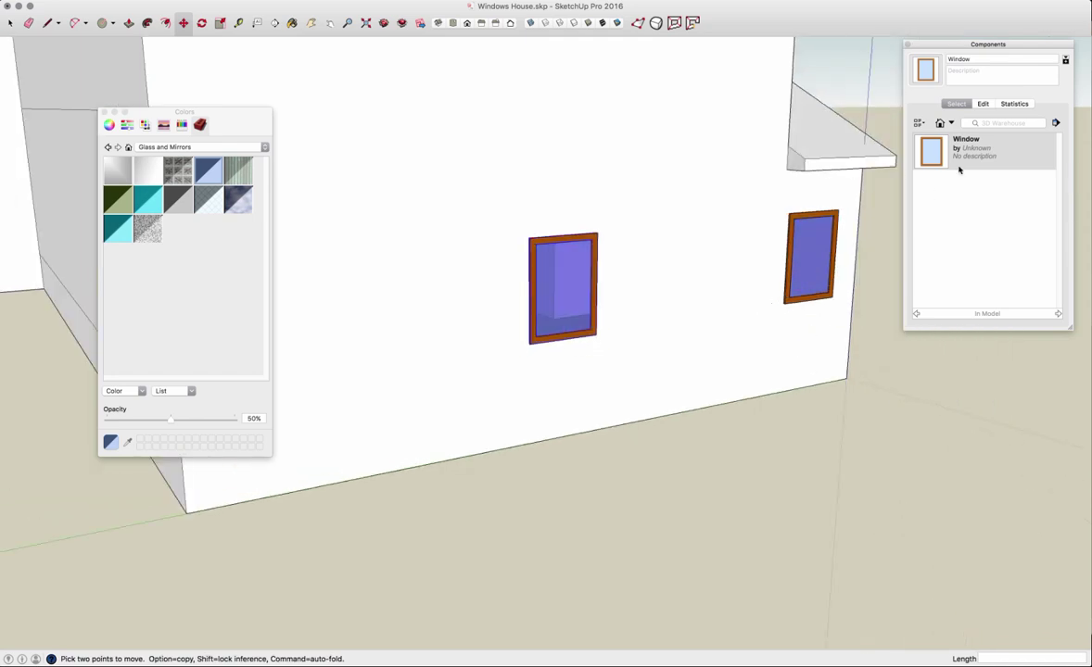